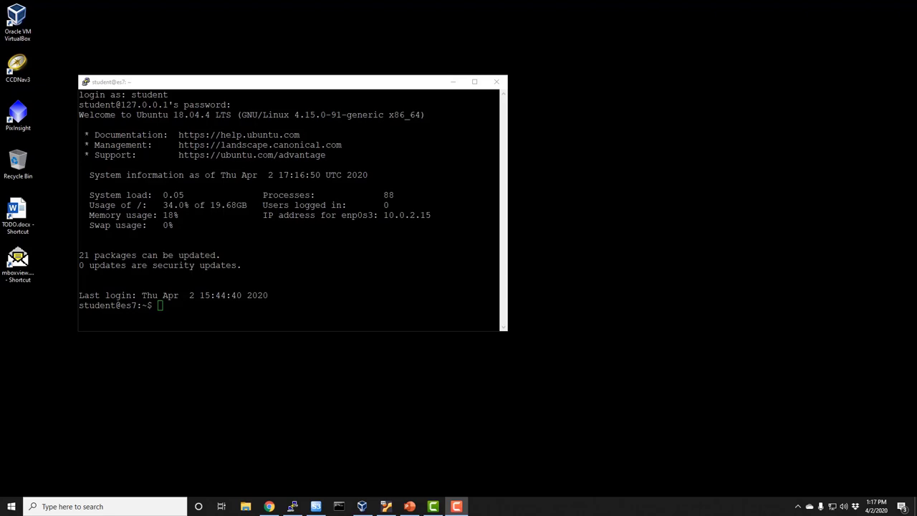
Step: Bring up the flattened.txt command notes in Chrome
click(269, 507)
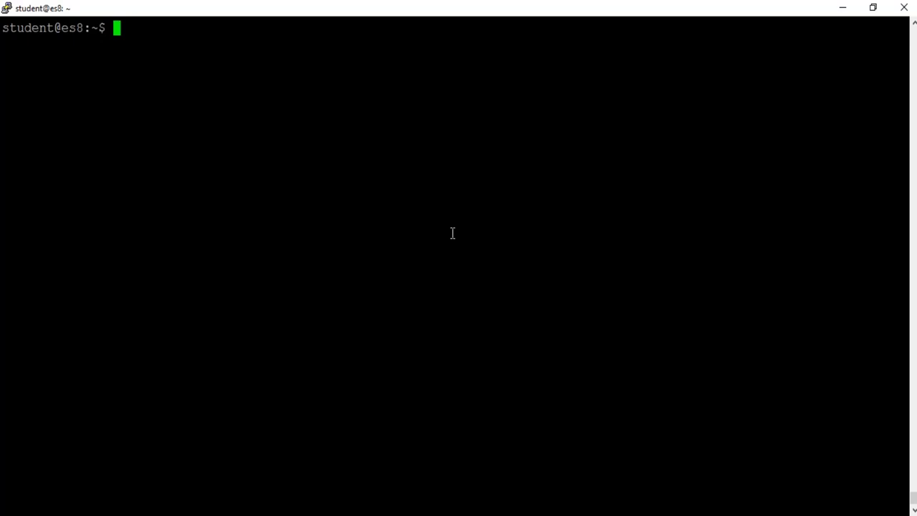
Step: Index syslog document 1 into demo-default with a curl PUT, getting result created
right_click(452, 233)
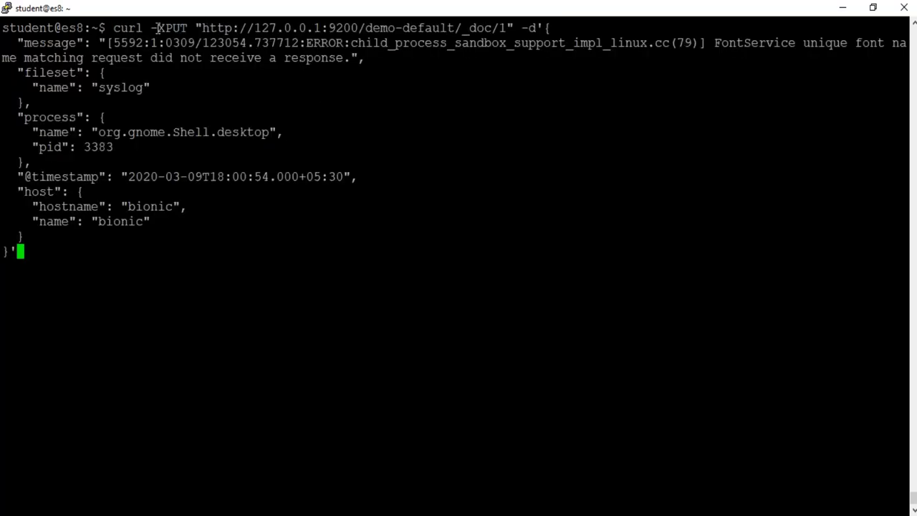
drag(152, 28, 453, 30)
click(367, 29)
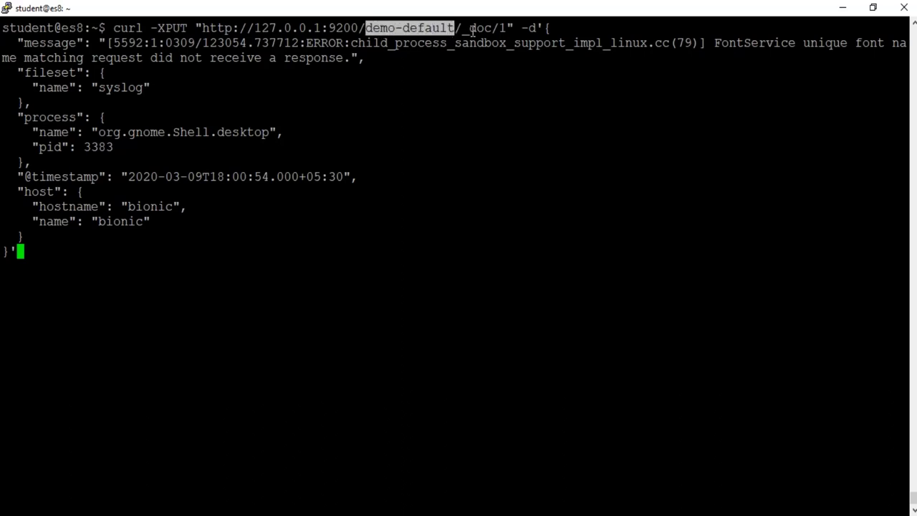
click(256, 244)
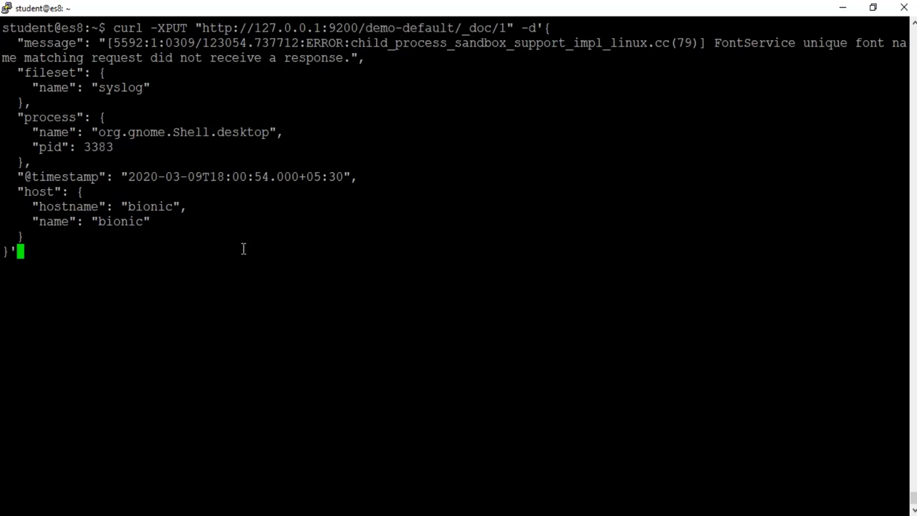
key(Return)
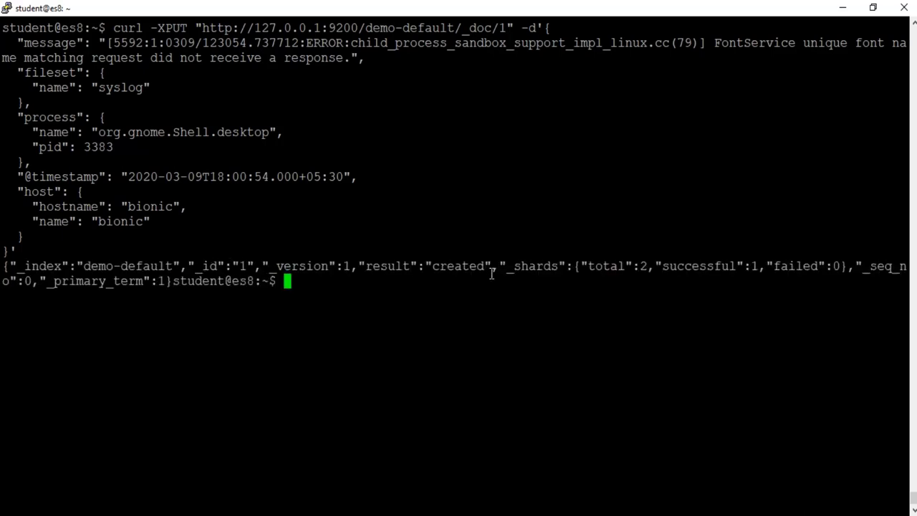
drag(359, 266, 491, 269)
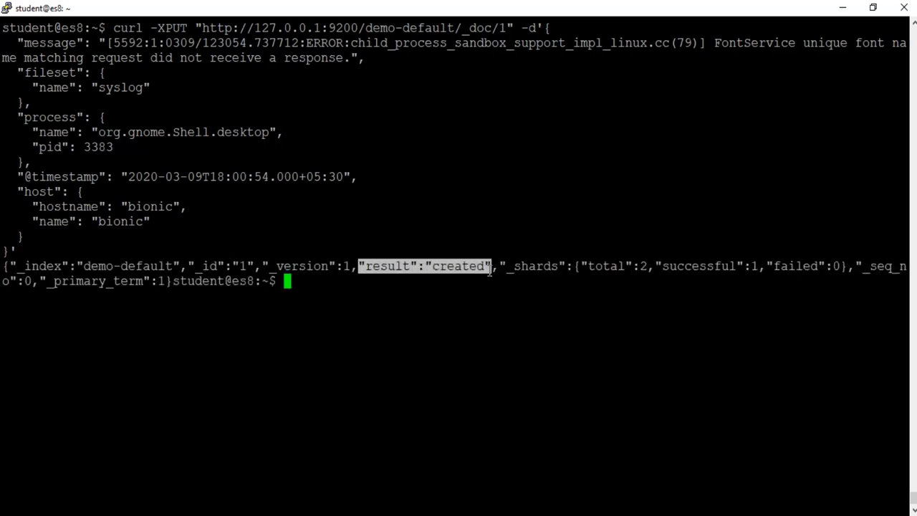
Step: Fetch the demo-default mapping with curl -XGET _mapping?pretty=true
click(467, 299)
key(Return)
key(Return)
right_click(450, 331)
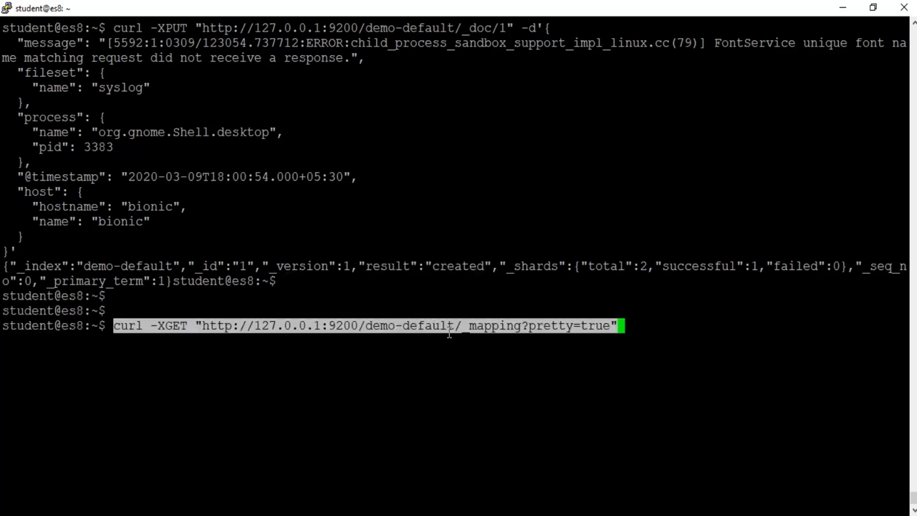
click(450, 331)
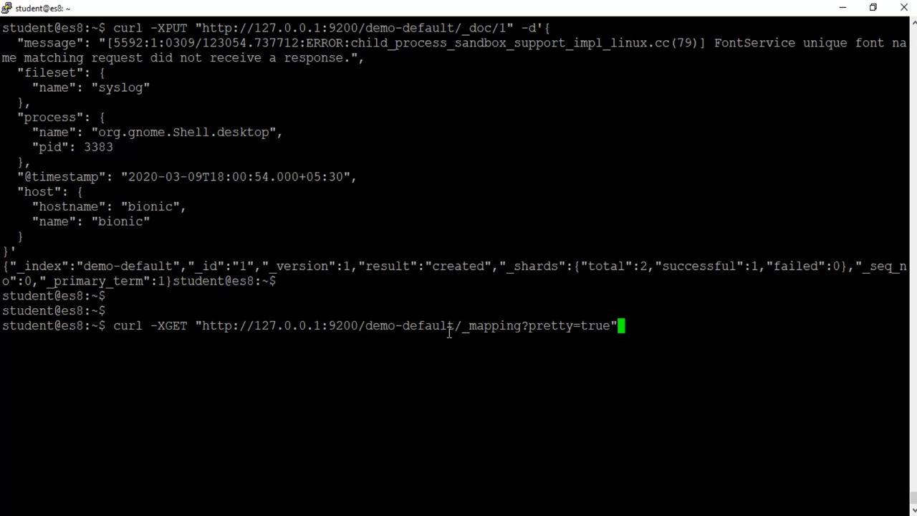
key(Return)
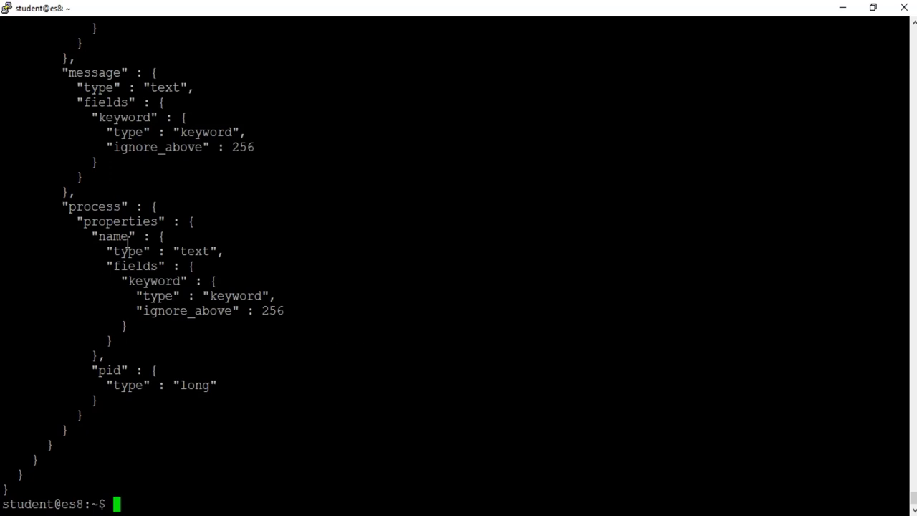
scroll(128, 247, up, 5)
scroll(128, 251, up, 5)
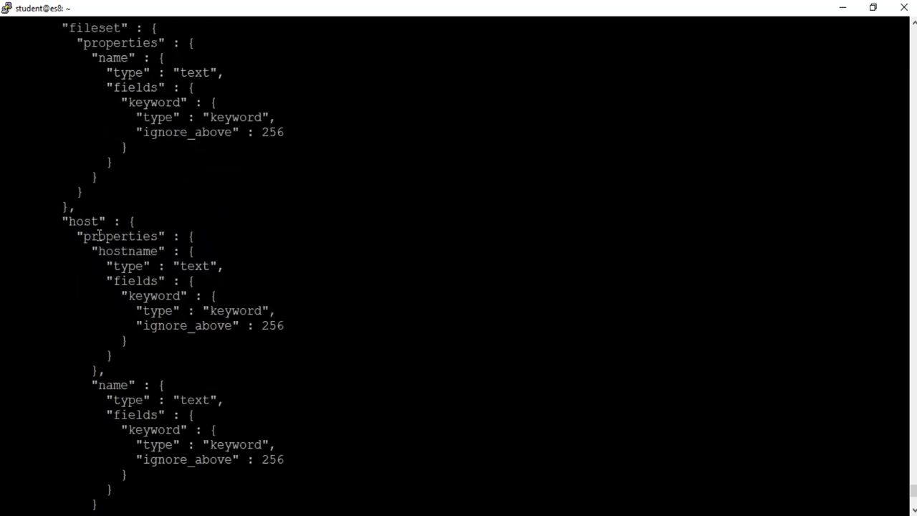
double_click(74, 223)
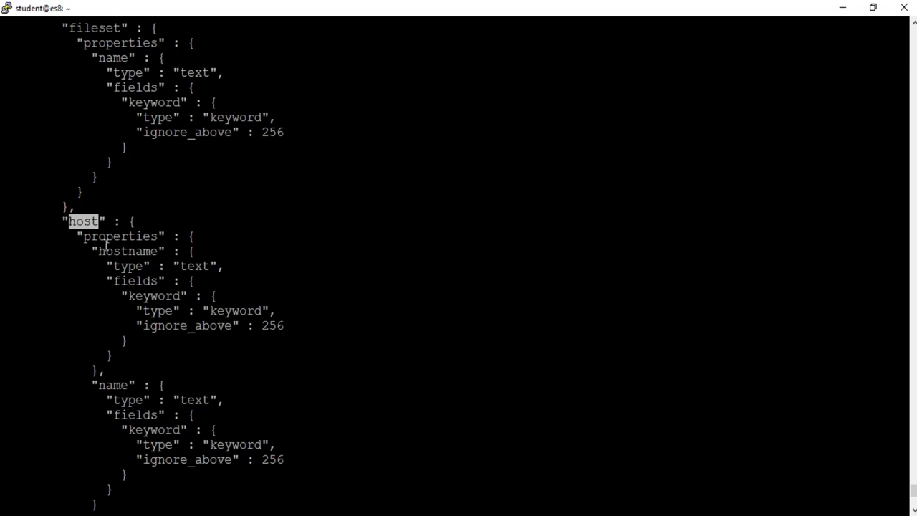
click(99, 255)
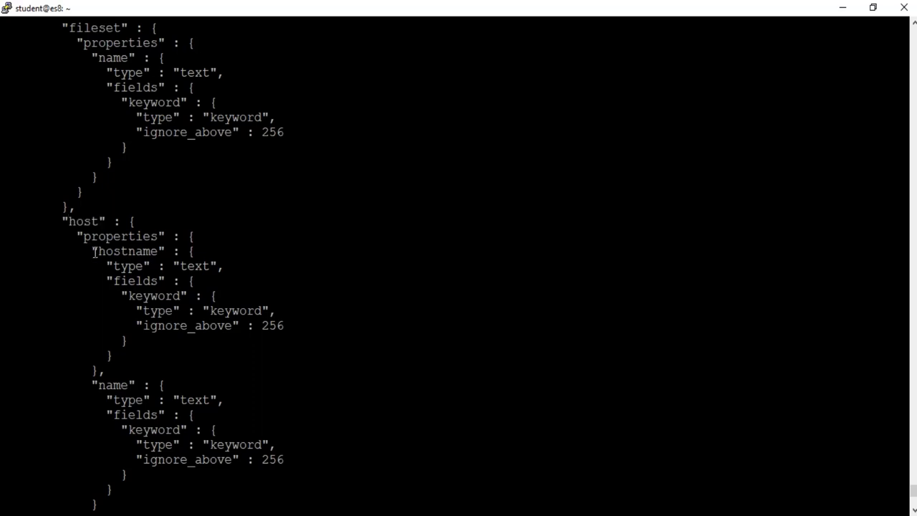
drag(100, 256, 119, 495)
click(95, 382)
scroll(132, 458, down, 5)
click(179, 390)
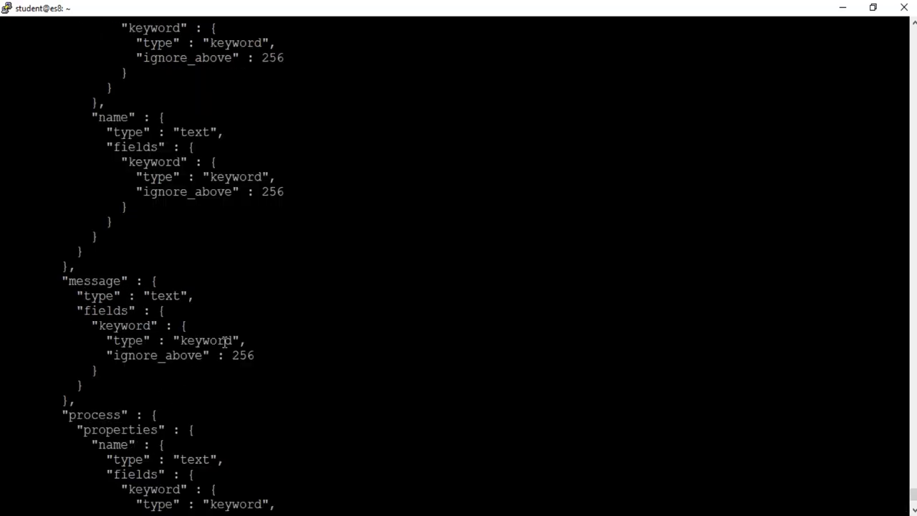
scroll(238, 354, down, 5)
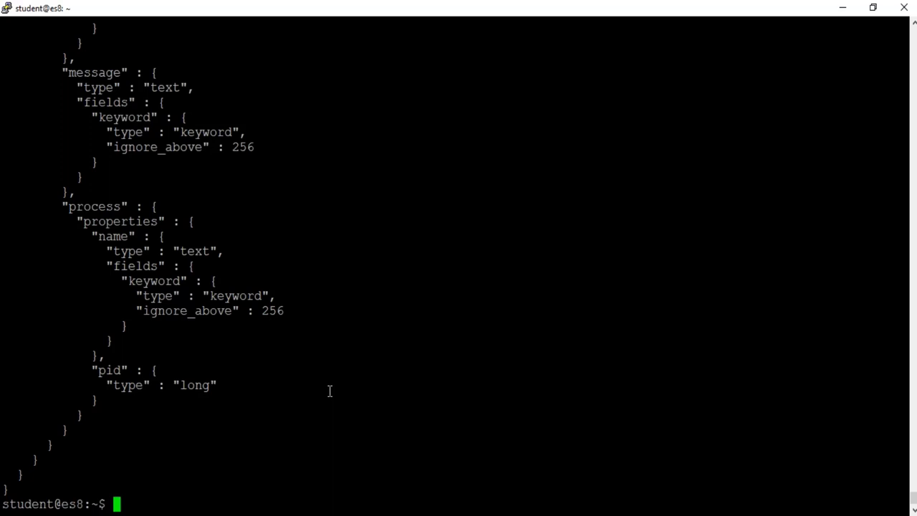
Step: Download the _cluster/state output with curl, appending it to es-cluster-state.json
key(ctrl+l)
right_click(438, 319)
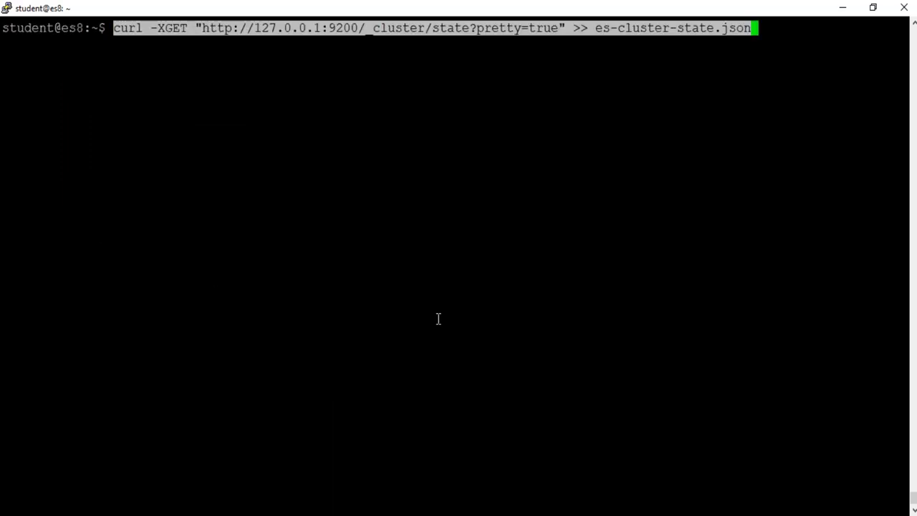
key(End)
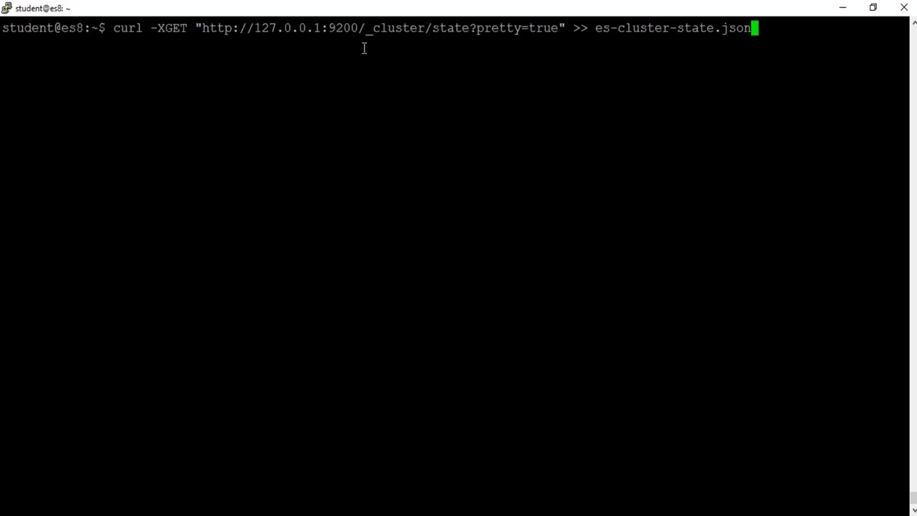
drag(362, 32, 471, 30)
click(781, 30)
key(Return)
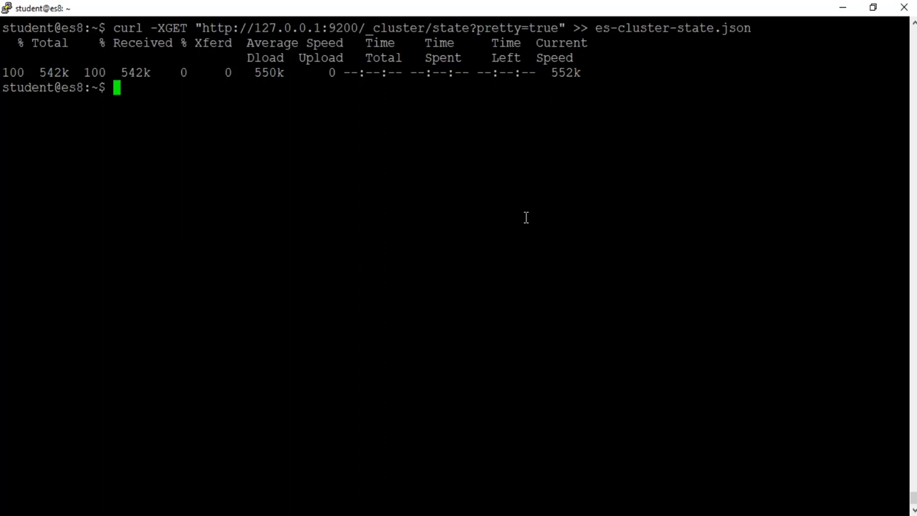
Step: Open es-cluster-state.json in nano
text(nano )
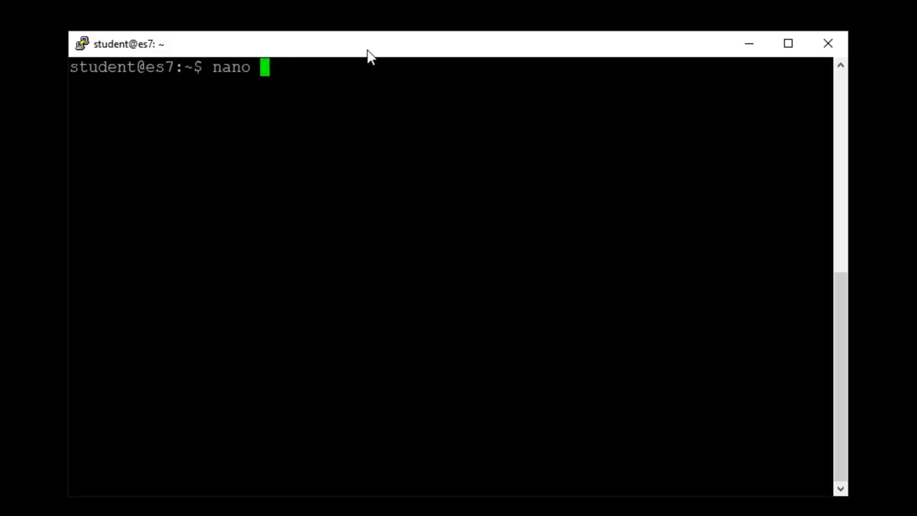
text(es-cl)
key(Tab)
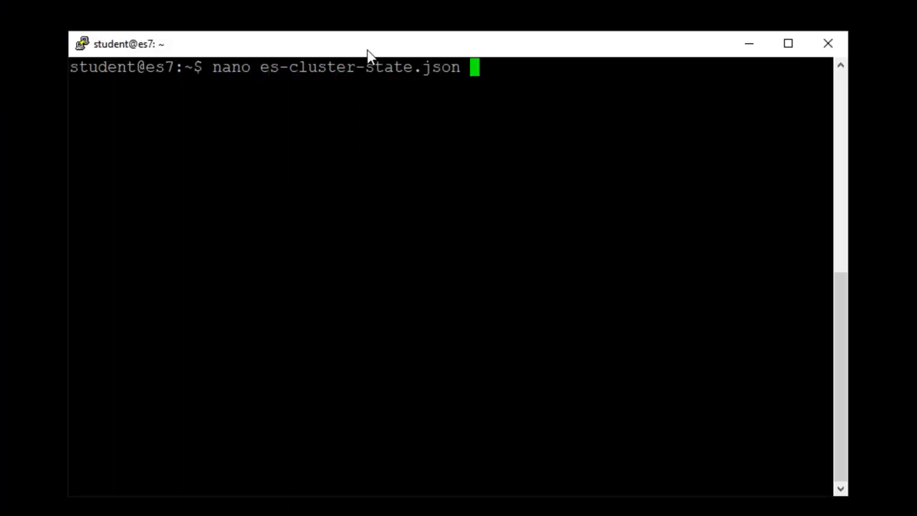
key(Return)
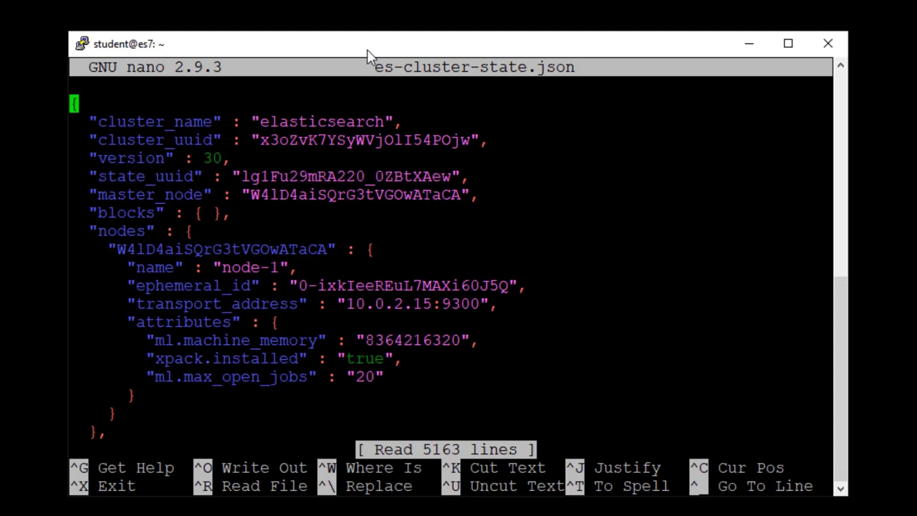
Step: Search the file for demo-default to reach its index entry
key(ctrl+w)
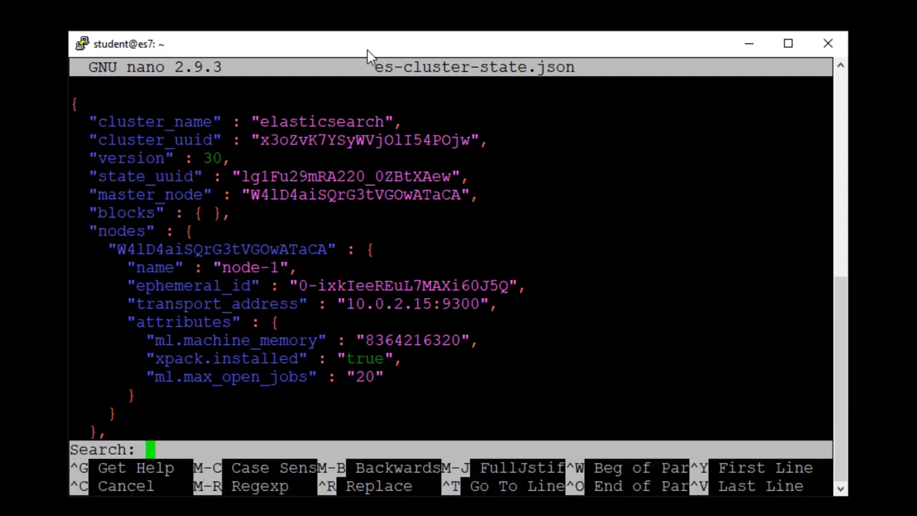
text(demo-default)
key(Return)
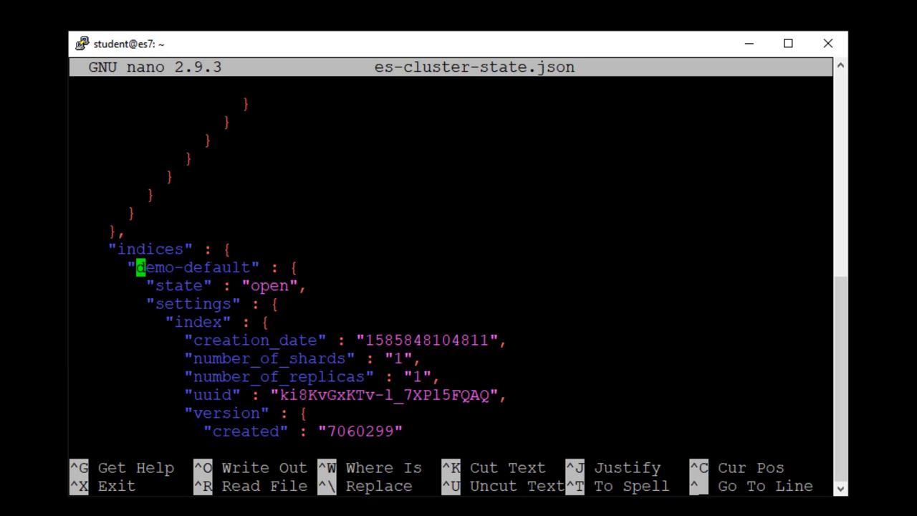
Step: Move down to the demo-default _doc mappings, then paste the demo-flattened index creation command
key(Down)
key(Down)
key(Down)
key(Down)
key(Down)
key(Down)
key(Down)
key(Down)
key(Down)
key(Down)
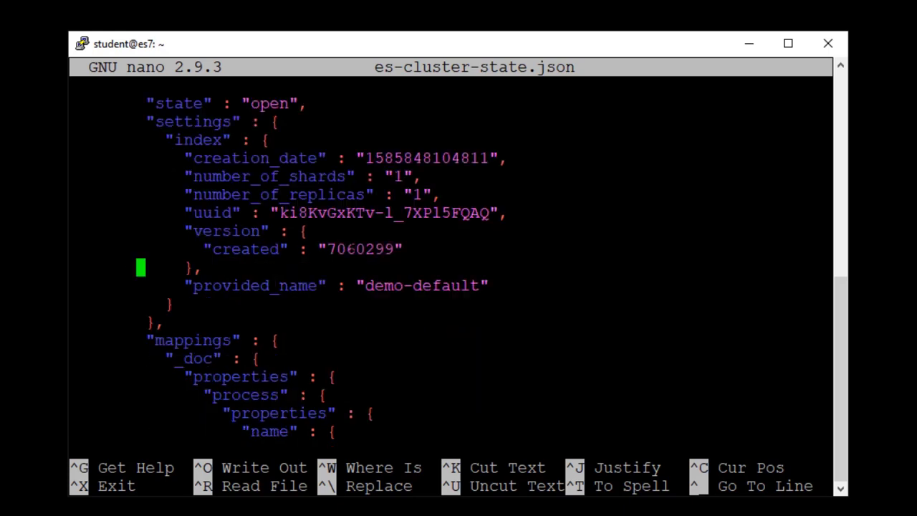
key(Down)
key(Down)
key(Down)
key(Down)
key(Down)
key(Down)
key(Down)
key(Down)
key(Down)
key(Down)
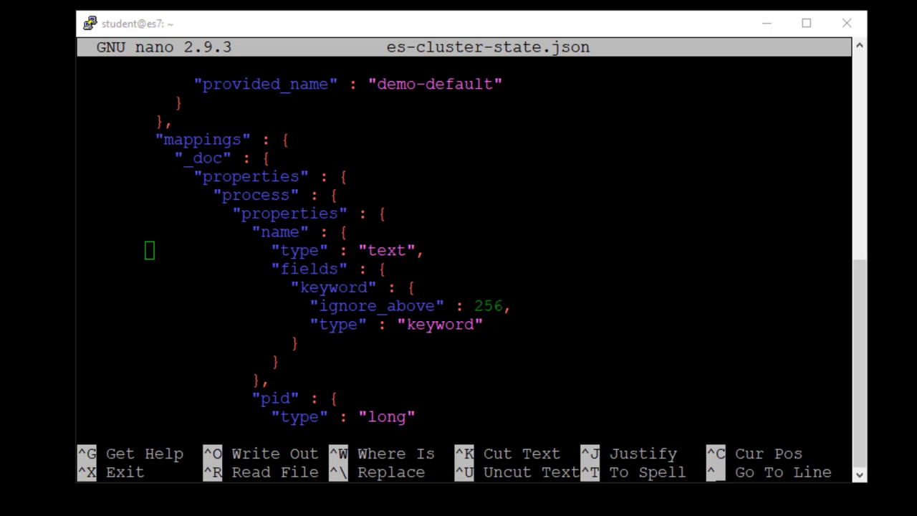
click(382, 29)
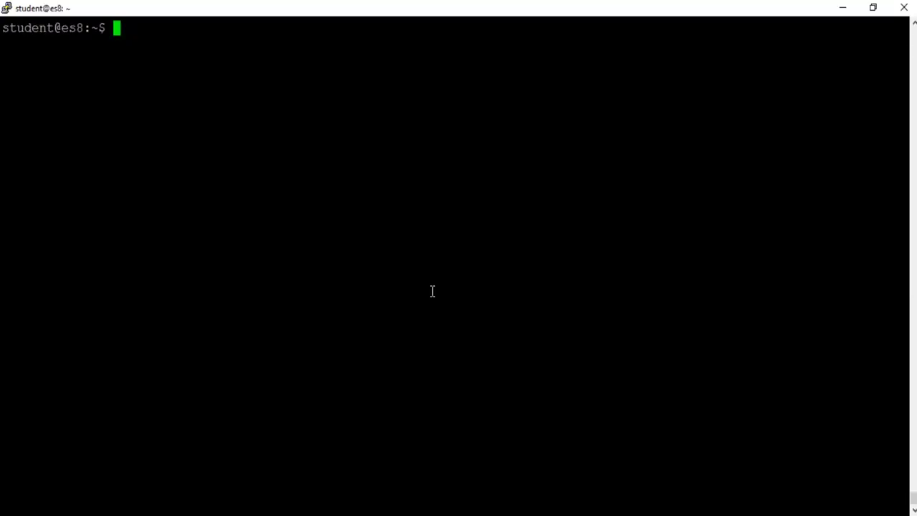
right_click(432, 291)
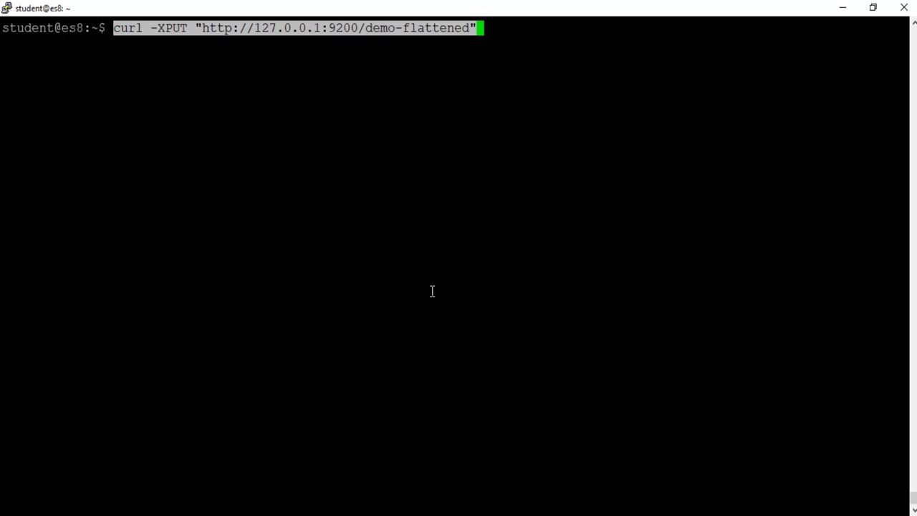
Step: Run the curl -XPUT that creates the demo-flattened index, acknowledged true
click(432, 291)
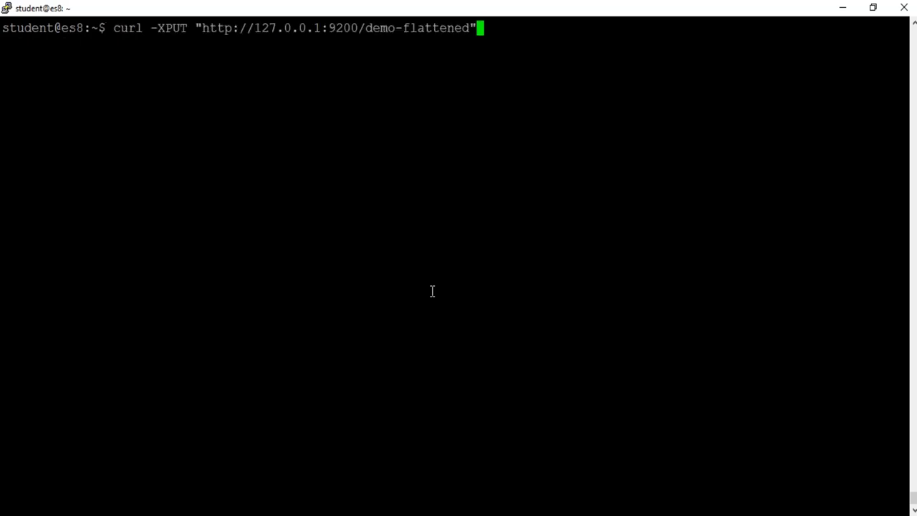
key(Return)
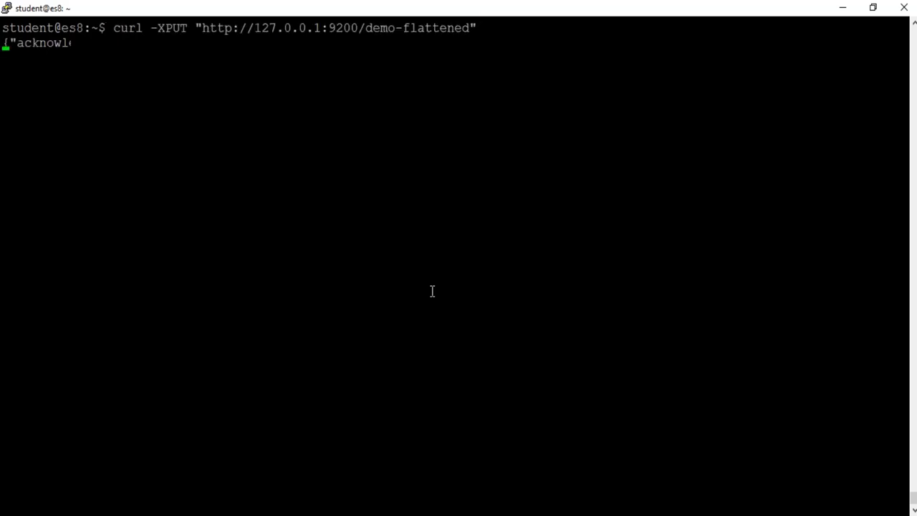
key(Return)
key(Return)
key(Return)
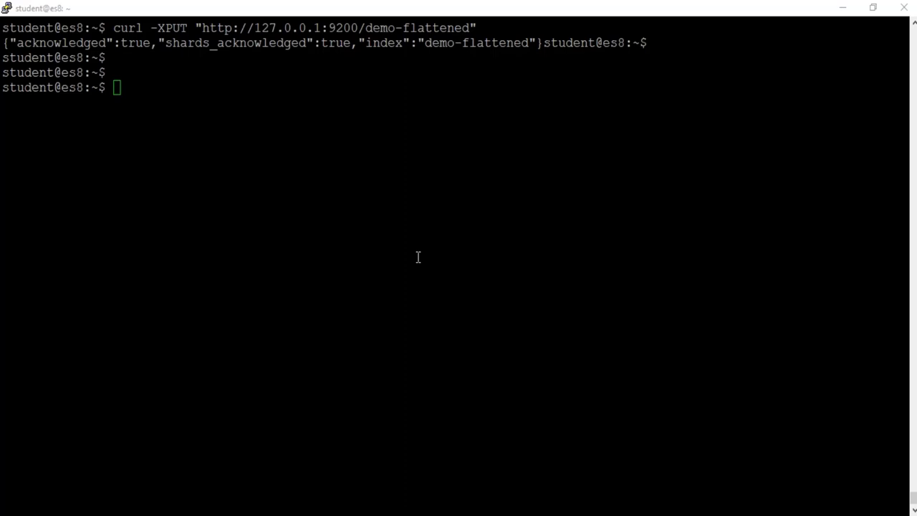
Step: Map the host field of demo-flattened as type flattened via a curl PUT to _mapping
click(360, 186)
right_click(361, 186)
text(')
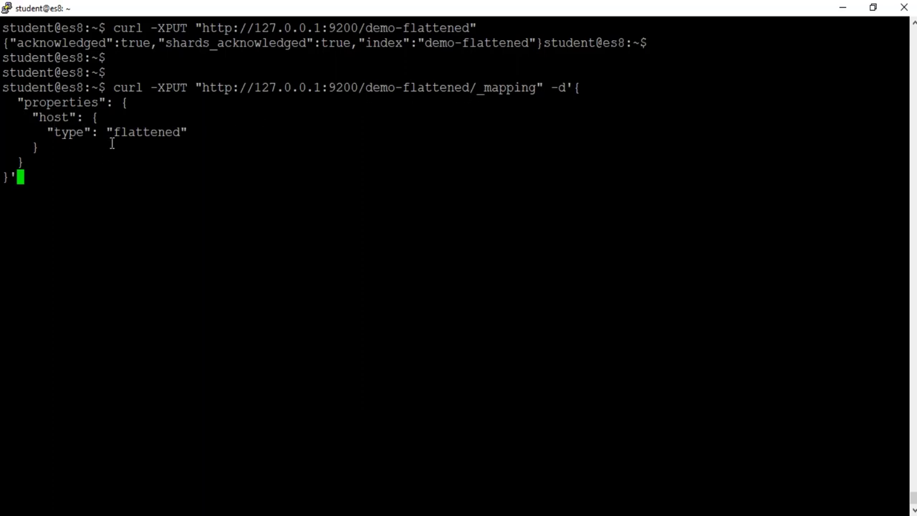
drag(108, 133, 185, 131)
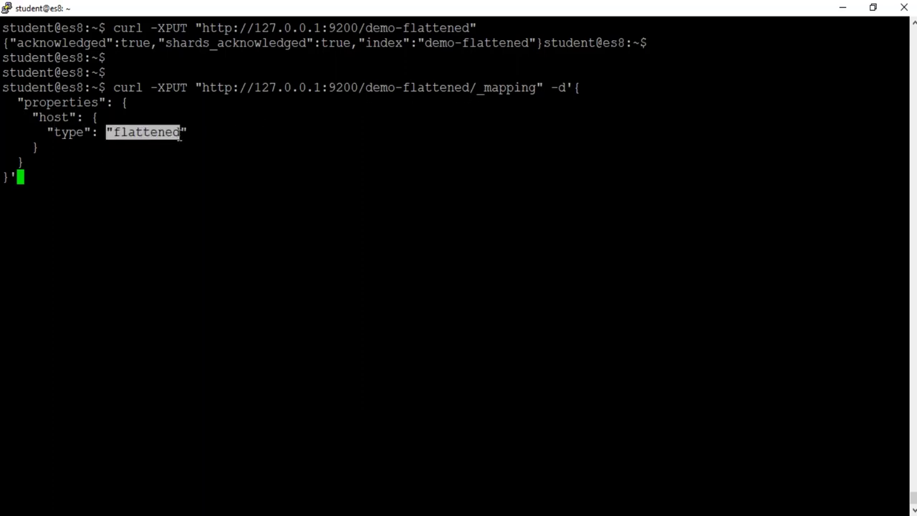
click(180, 180)
key(Return)
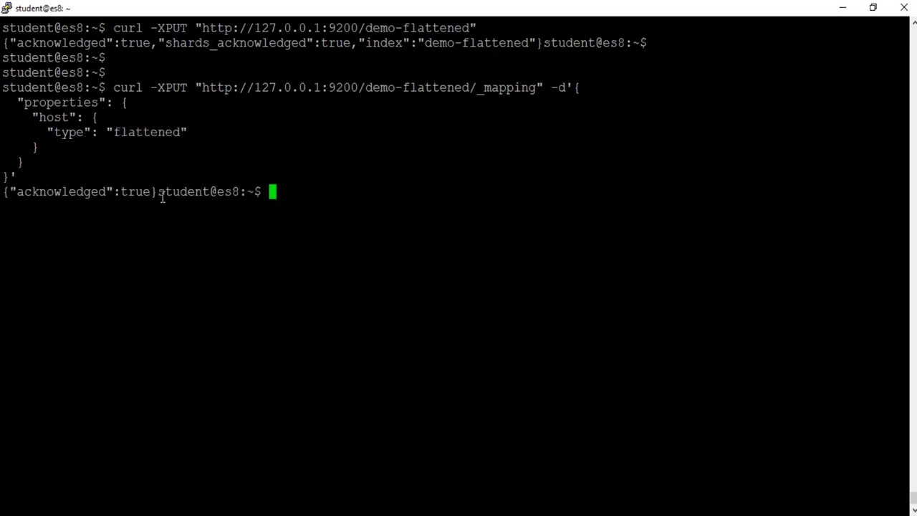
key(Return)
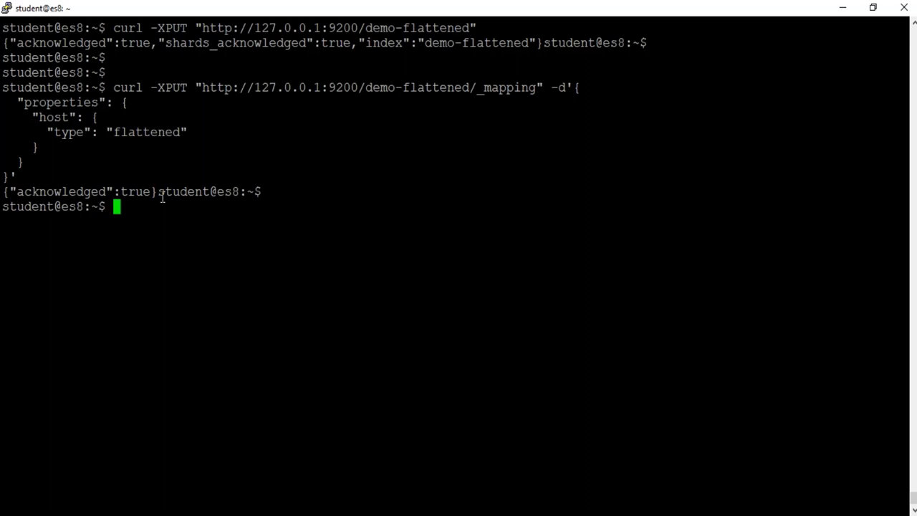
key(Return)
key(Return)
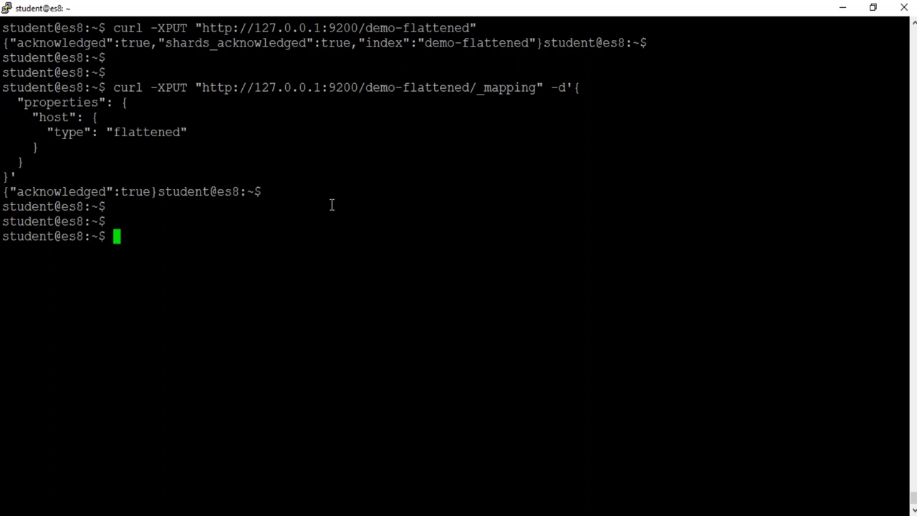
Step: Index syslog document 1 into demo-flattened (result created), then paste the _mapping GET request
key(ctrl+l)
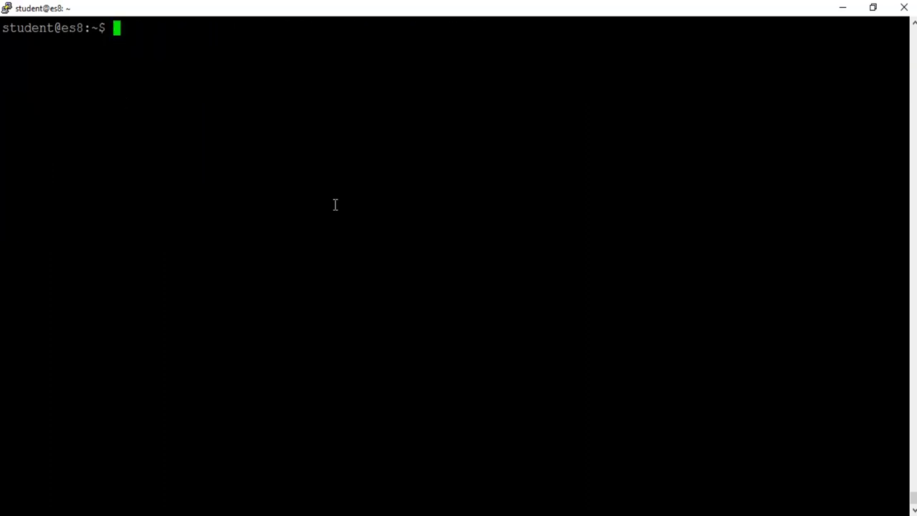
right_click(332, 205)
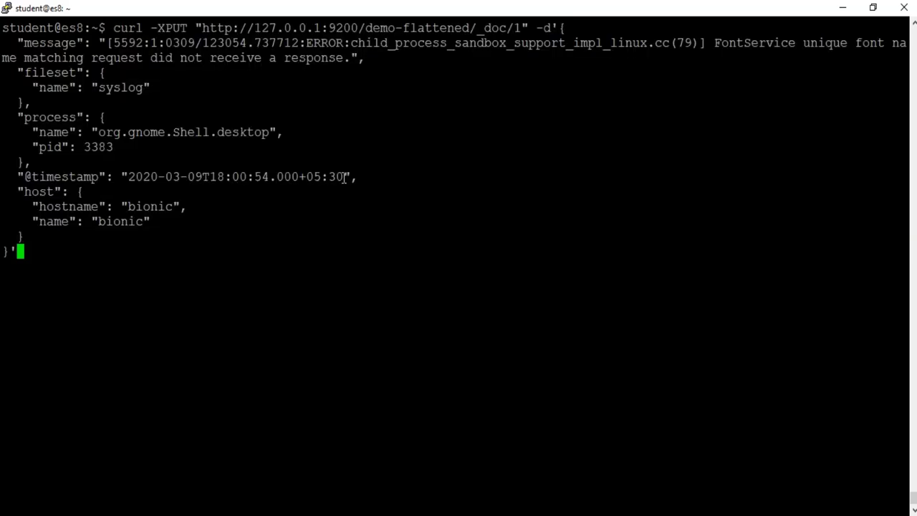
drag(368, 27, 469, 29)
click(304, 242)
key(Return)
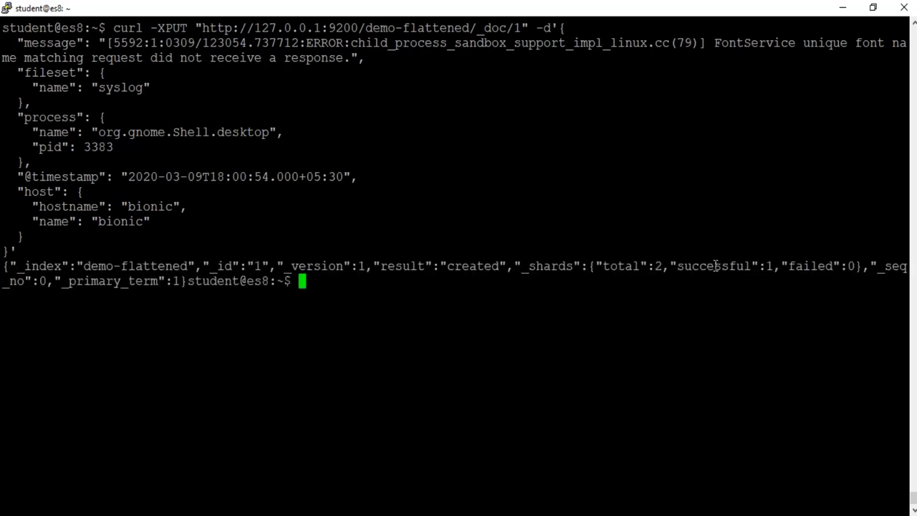
drag(779, 266, 674, 267)
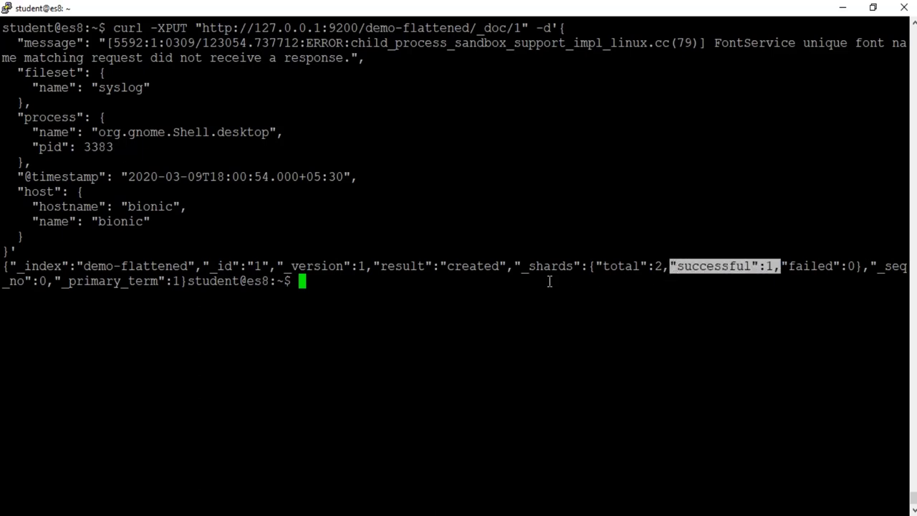
click(498, 292)
drag(374, 266, 500, 261)
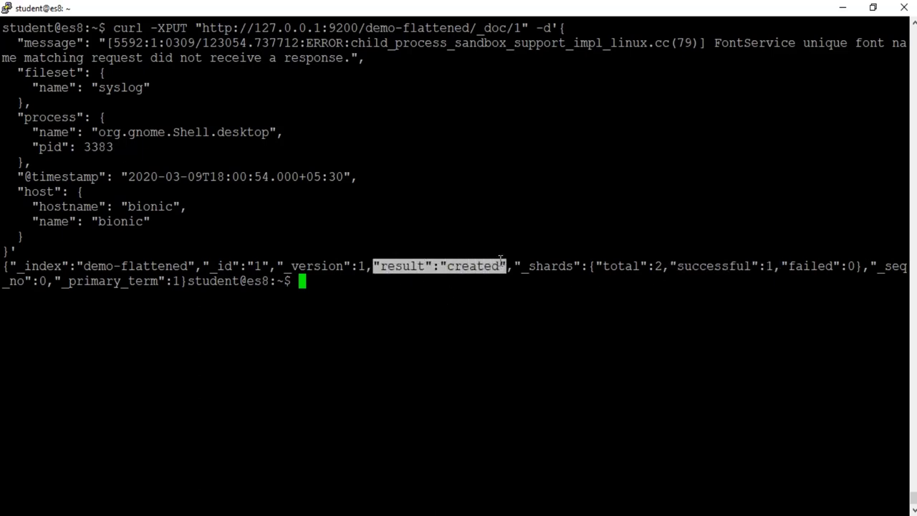
click(471, 297)
key(ctrl+l)
right_click(336, 199)
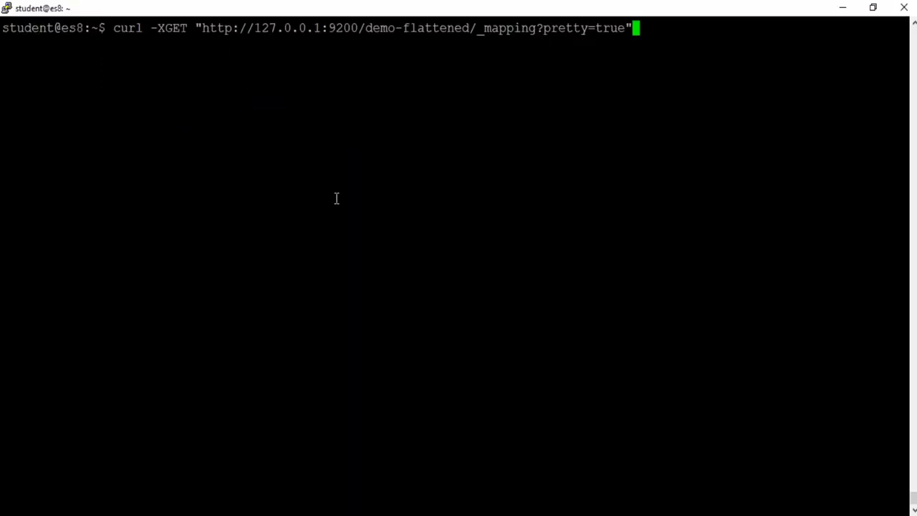
Step: Run the demo-flattened _mapping GET and confirm host is typed flattened
key(Return)
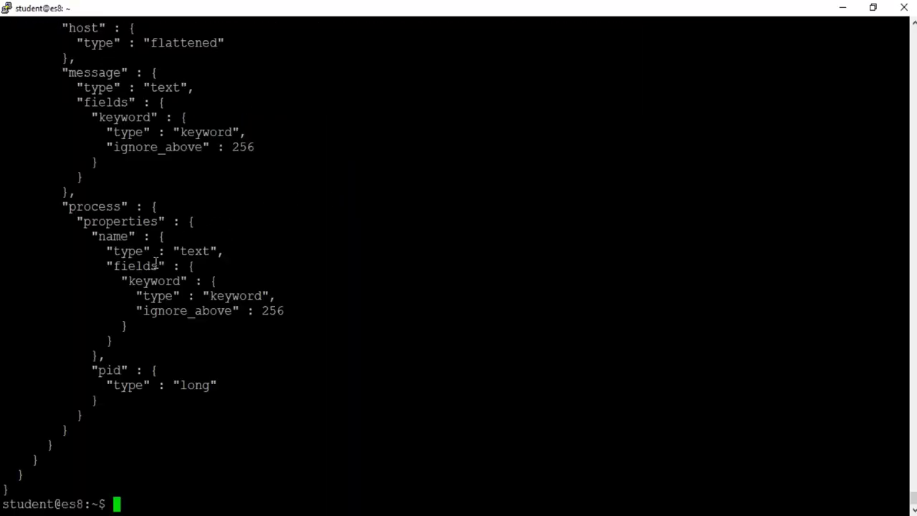
scroll(112, 280, up, 5)
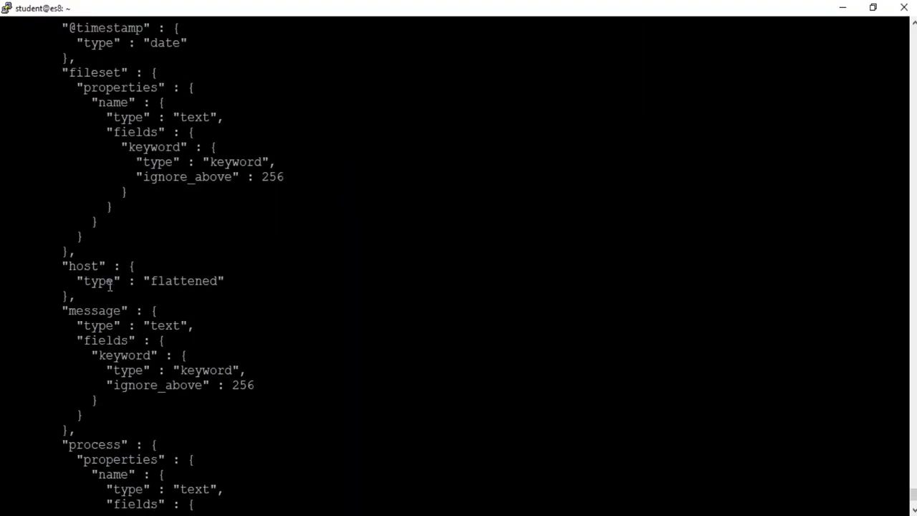
drag(64, 266, 81, 281)
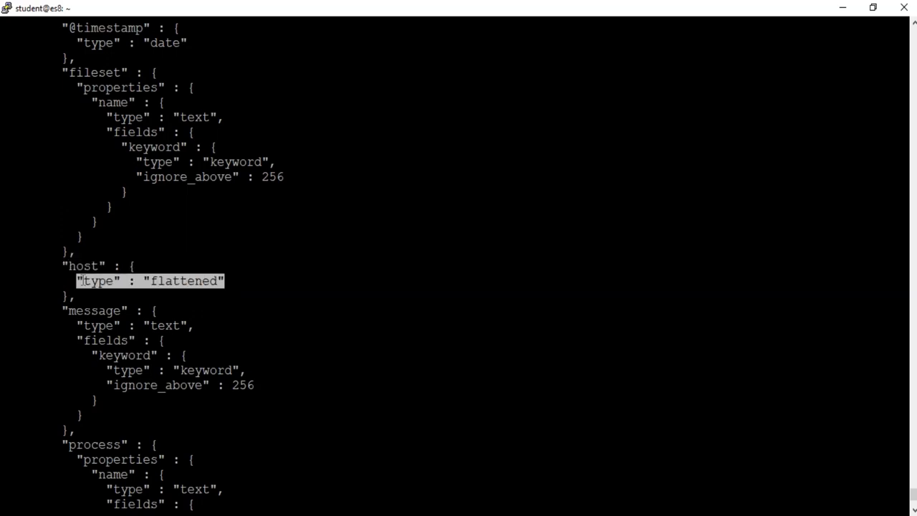
click(266, 282)
scroll(271, 290, down, 5)
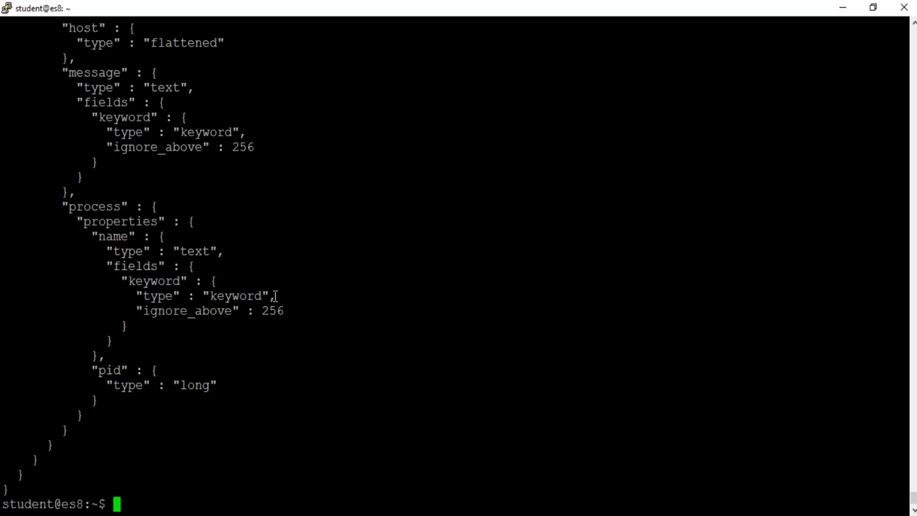
Step: Partially update document 1 via _update, setting host osVersion to Bionic Beaver and osArchitecture to x86_64
key(ctrl+l)
right_click(331, 197)
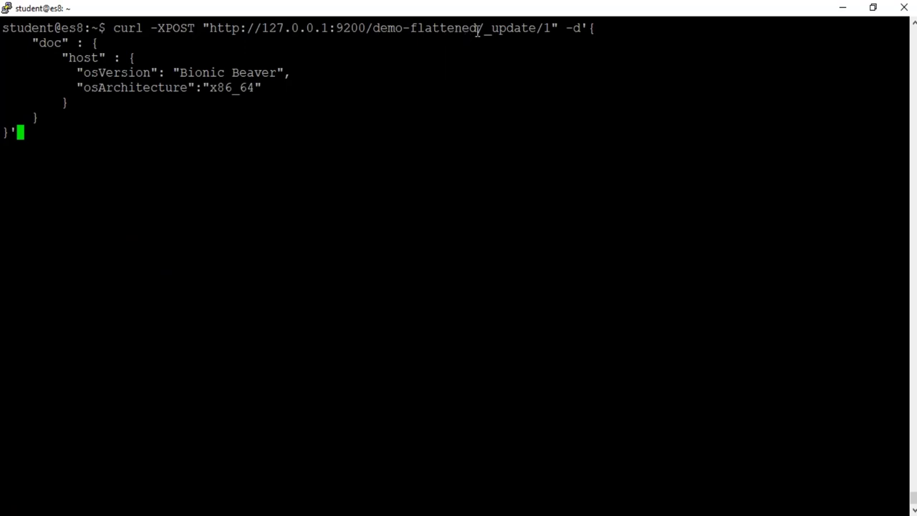
drag(486, 32, 534, 32)
click(66, 61)
drag(77, 70, 290, 72)
drag(74, 87, 262, 89)
click(193, 139)
key(Return)
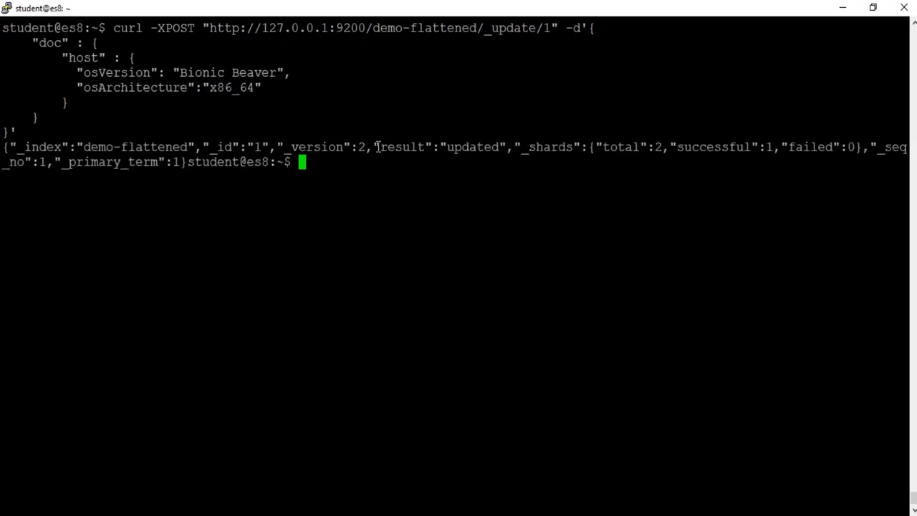
drag(374, 147, 496, 155)
click(385, 181)
Step: Fetch document 1 and highlight its host hostname, name, osVersion and osArchitecture values
key(Return)
key(Return)
right_click(410, 220)
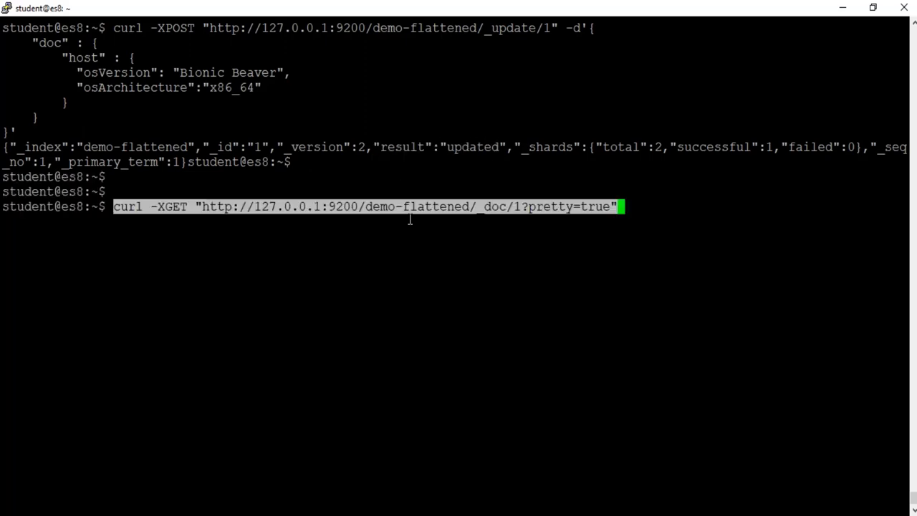
key(Return)
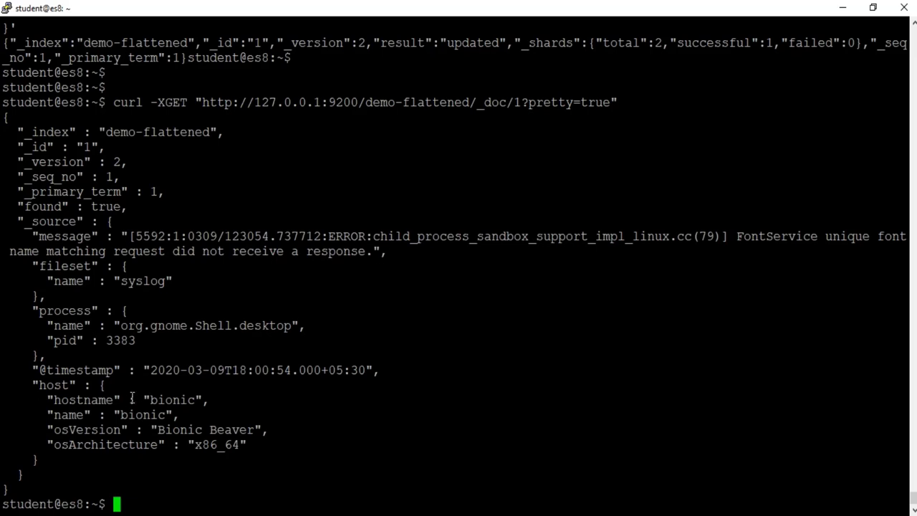
drag(44, 403, 188, 415)
click(50, 430)
drag(50, 431, 270, 431)
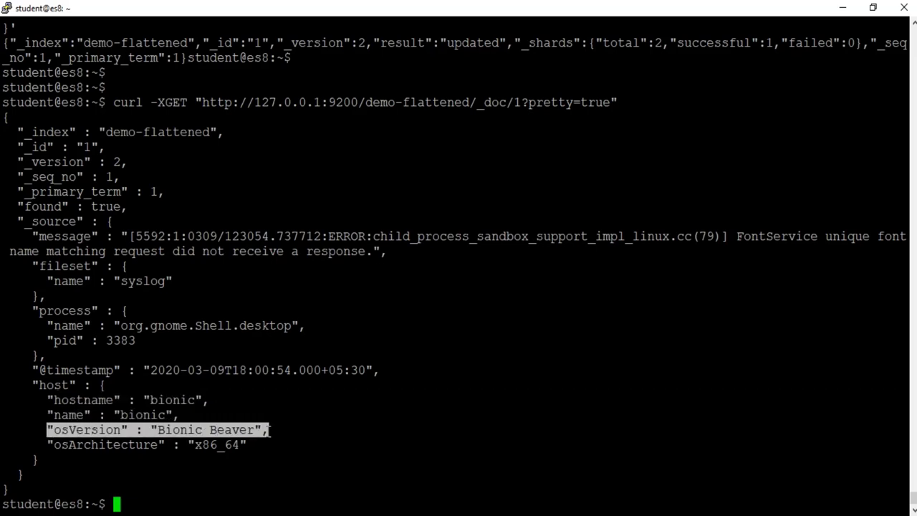
click(60, 448)
drag(47, 445, 244, 448)
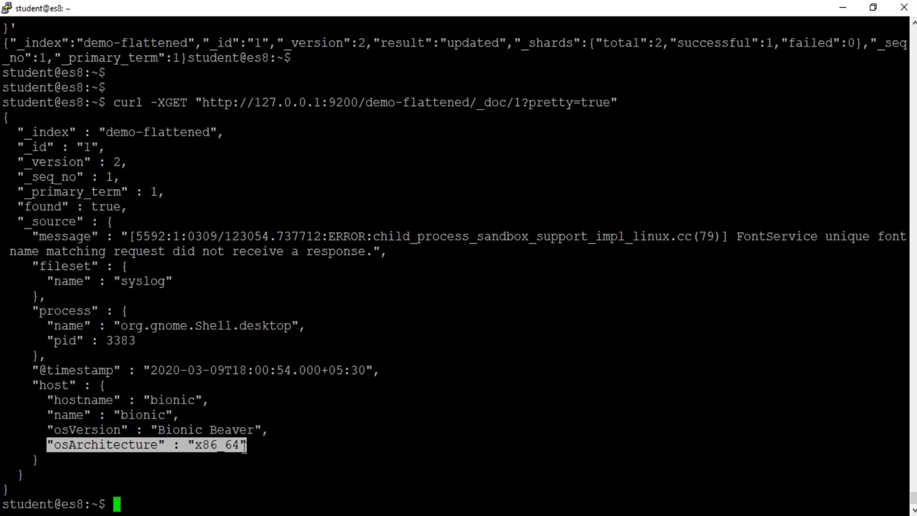
Step: Print the demo-flattened mapping with curl and highlight host's flattened type
key(ctrl+l)
right_click(405, 235)
key(End)
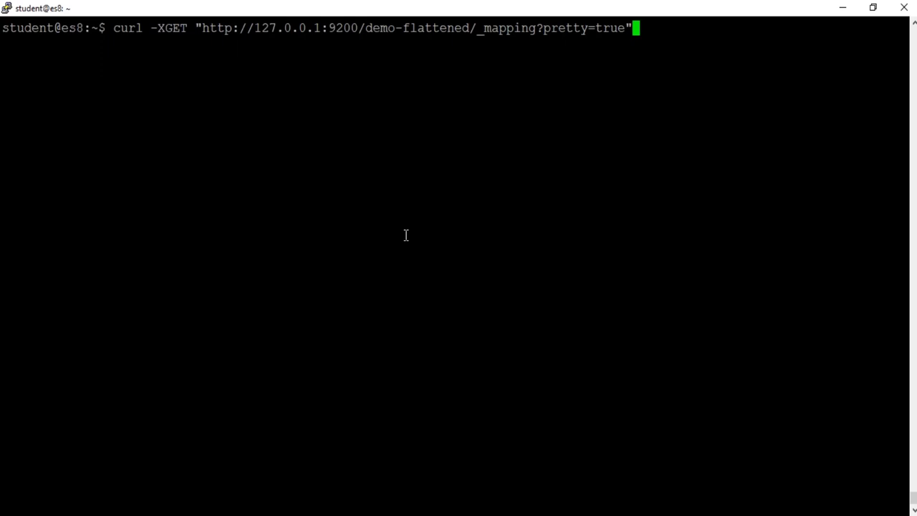
key(Return)
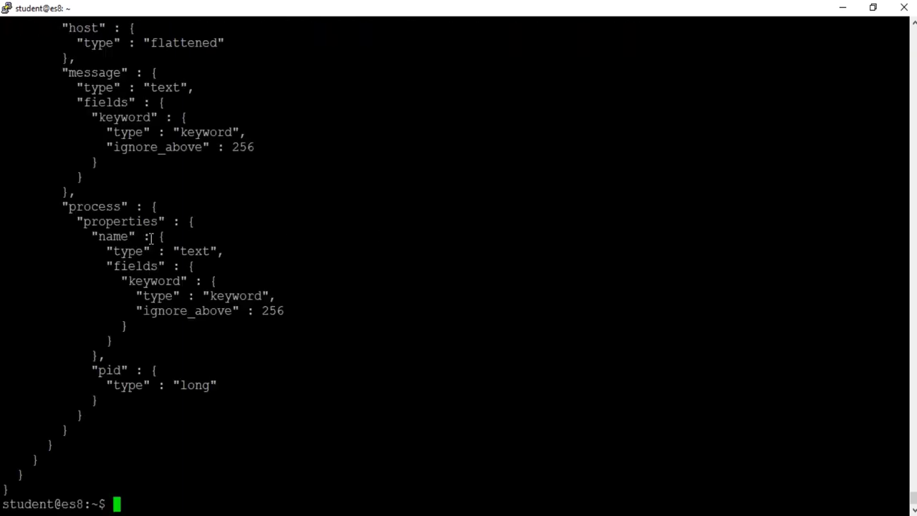
scroll(150, 238, up, 5)
scroll(152, 238, up, 5)
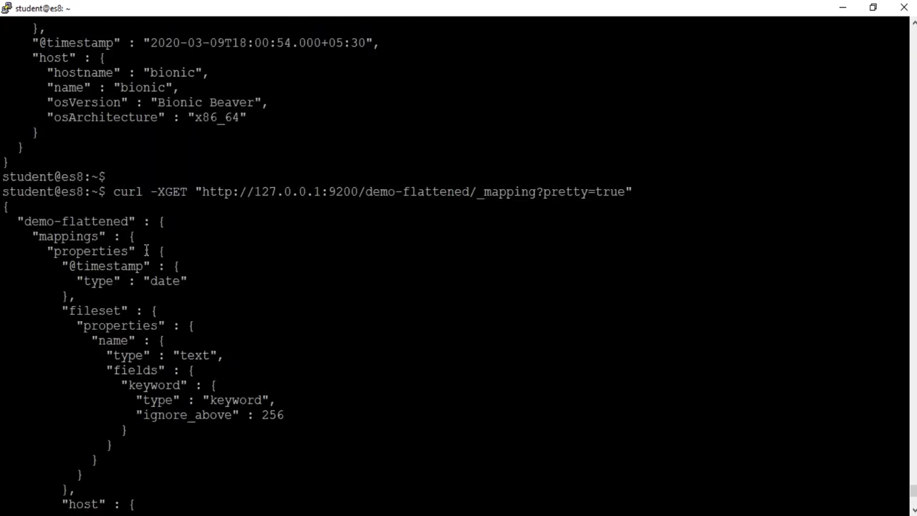
scroll(147, 252, down, 5)
scroll(145, 259, down, 5)
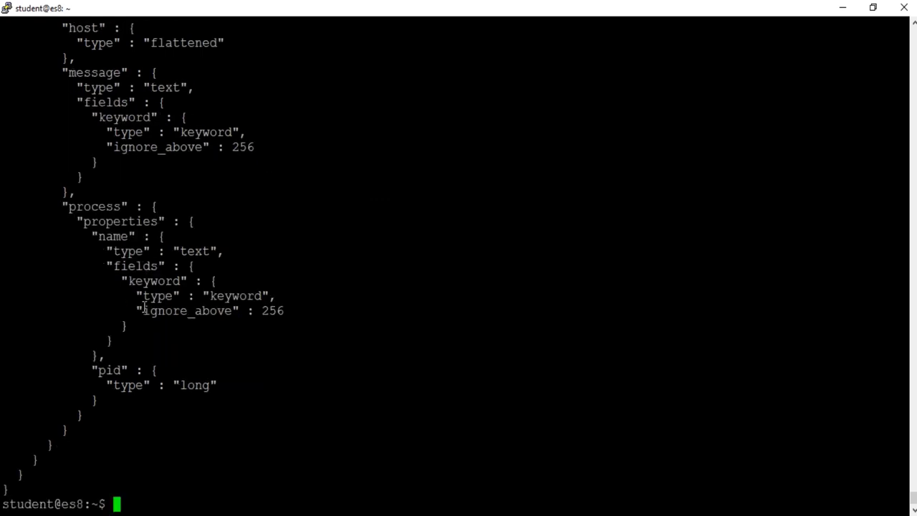
scroll(143, 310, up, 5)
drag(62, 266, 233, 287)
click(234, 287)
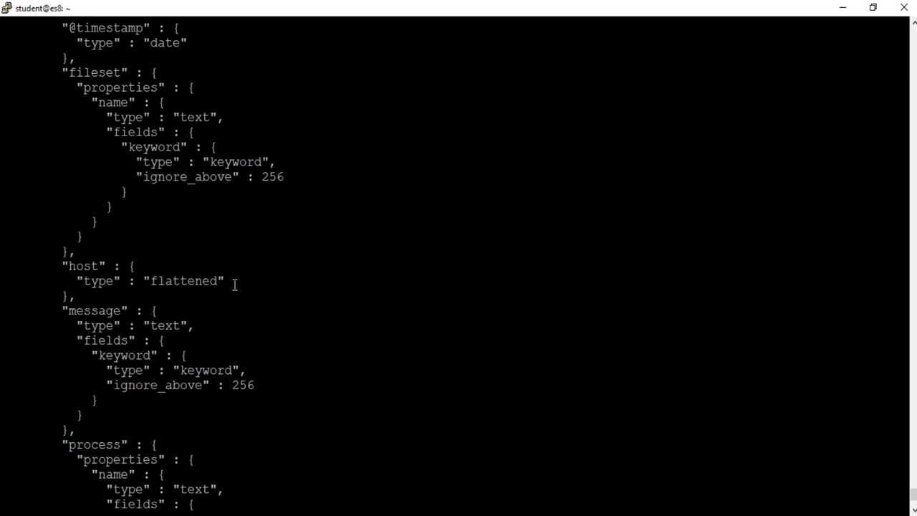
Step: Run a term query on host for "Bionic Beaver" and highlight the matching value in document 1
key(ctrl+l)
right_click(324, 182)
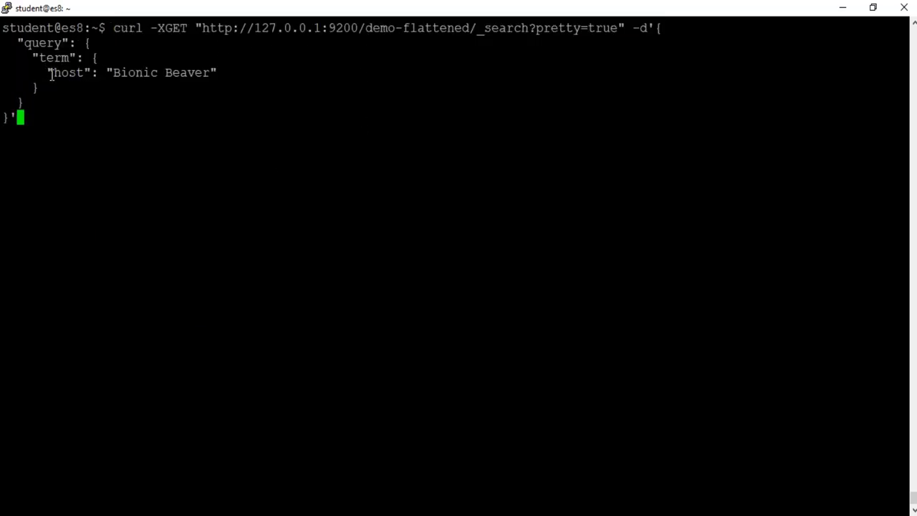
drag(47, 73, 218, 74)
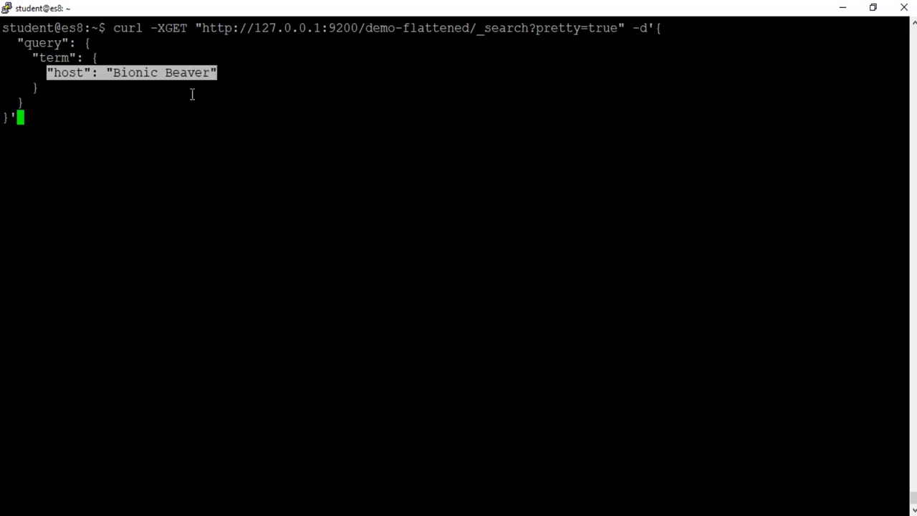
key(Return)
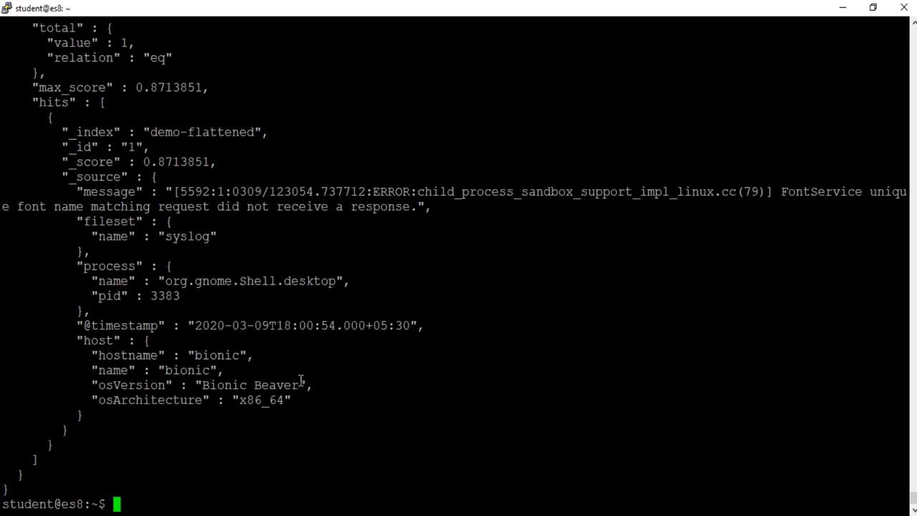
drag(306, 385, 195, 385)
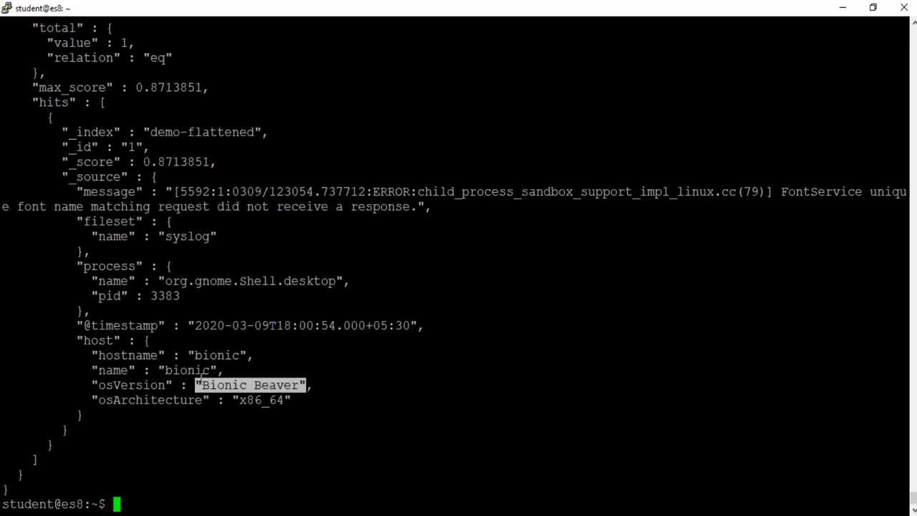
click(292, 406)
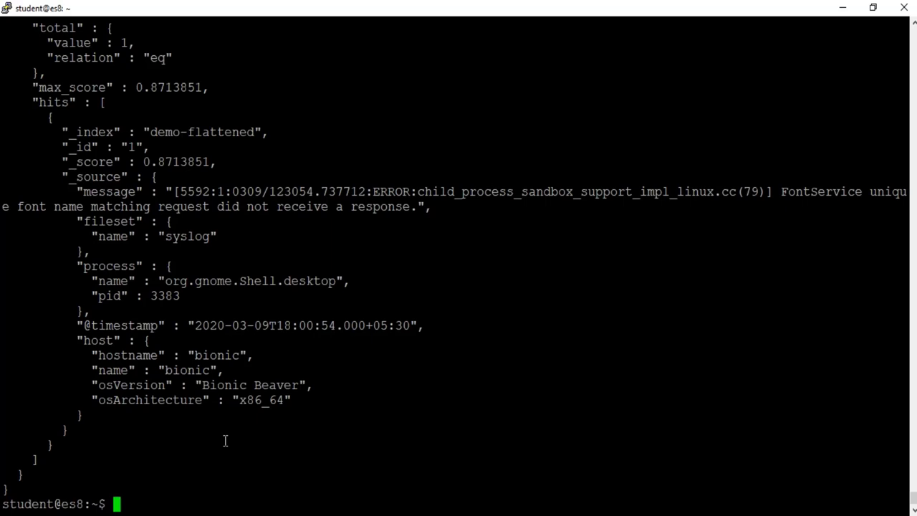
Step: Run a term query on host.osVersion for "Bionic Beaver" and highlight the matching osVersion line
key(ctrl+l)
right_click(301, 208)
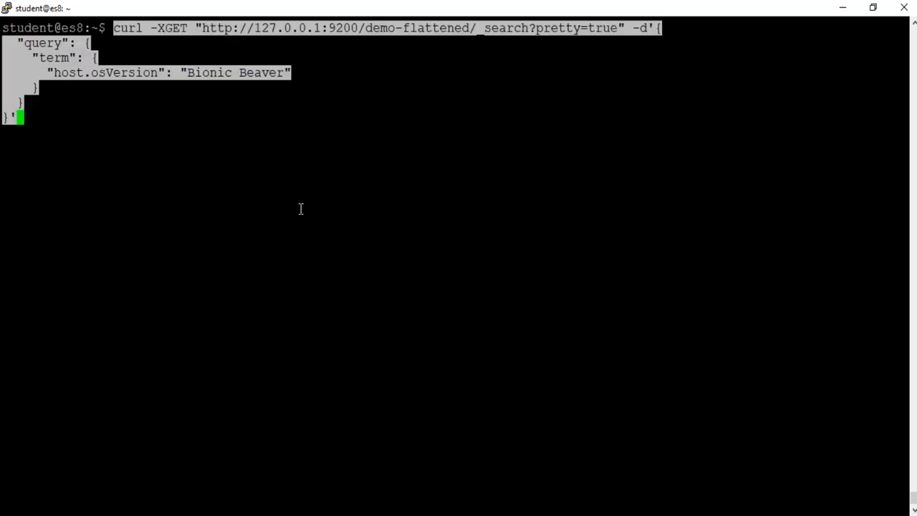
drag(48, 72, 285, 71)
click(167, 118)
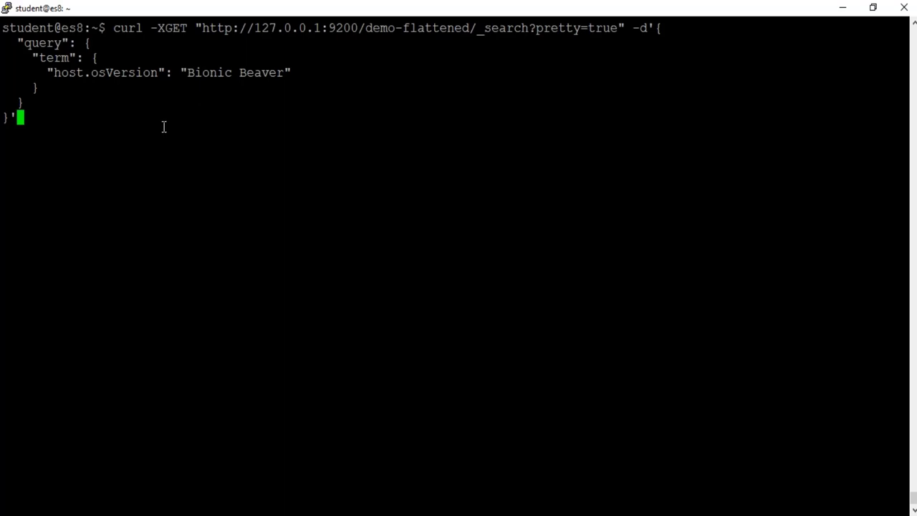
key(Return)
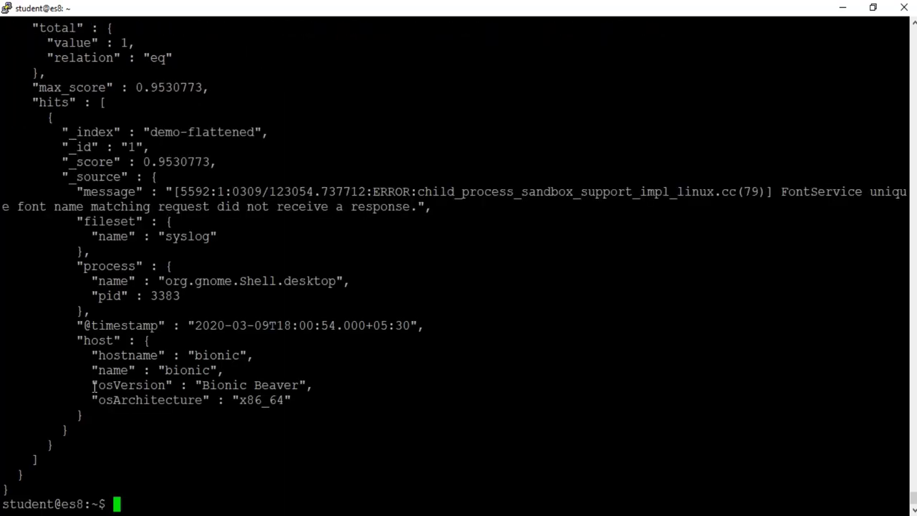
drag(92, 385, 314, 386)
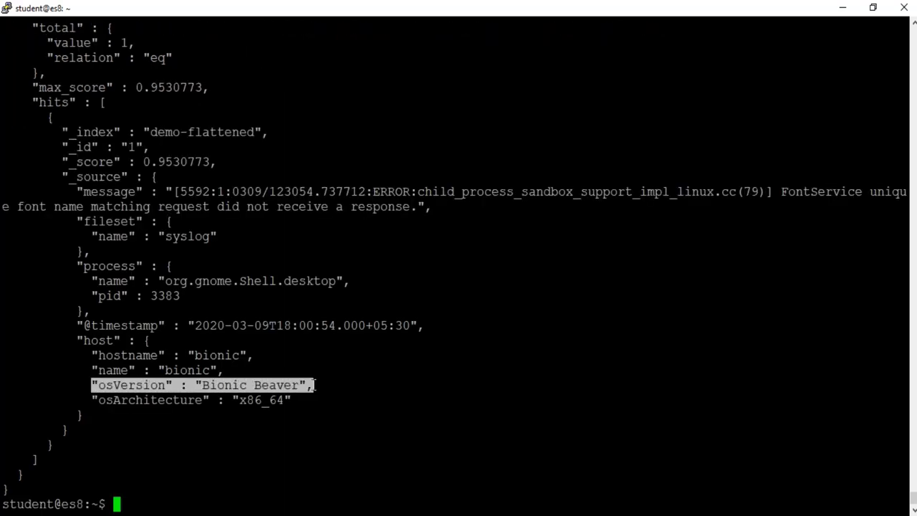
click(296, 438)
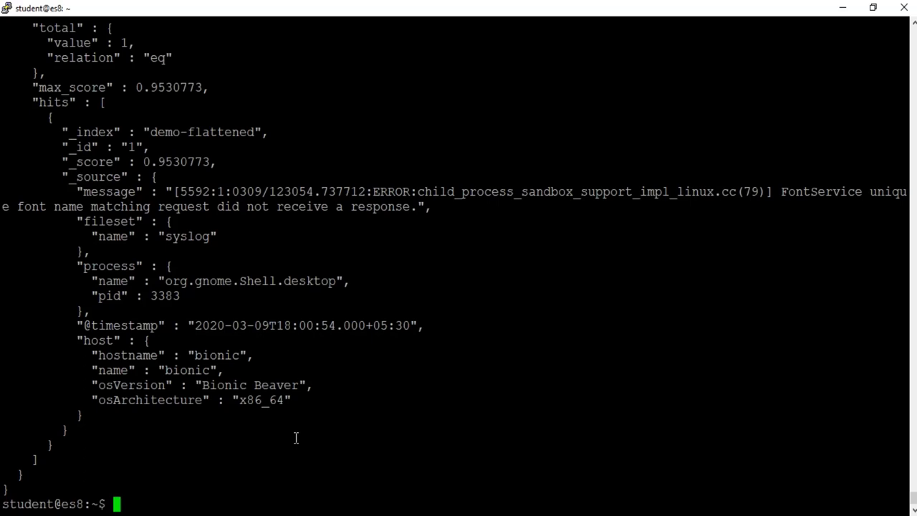
Step: Run a host.osVersion term query for just "Beaver" and highlight the zero hit count and empty hits
key(ctrl+l)
right_click(299, 175)
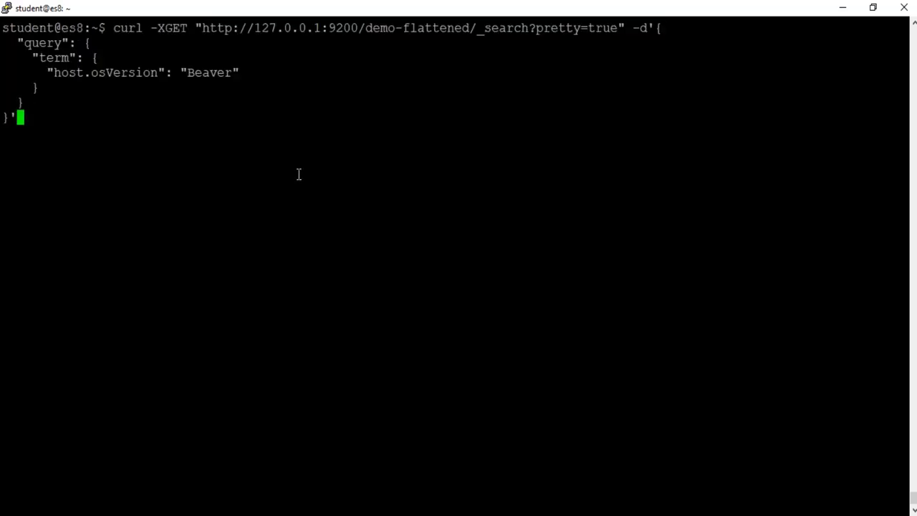
key(Return)
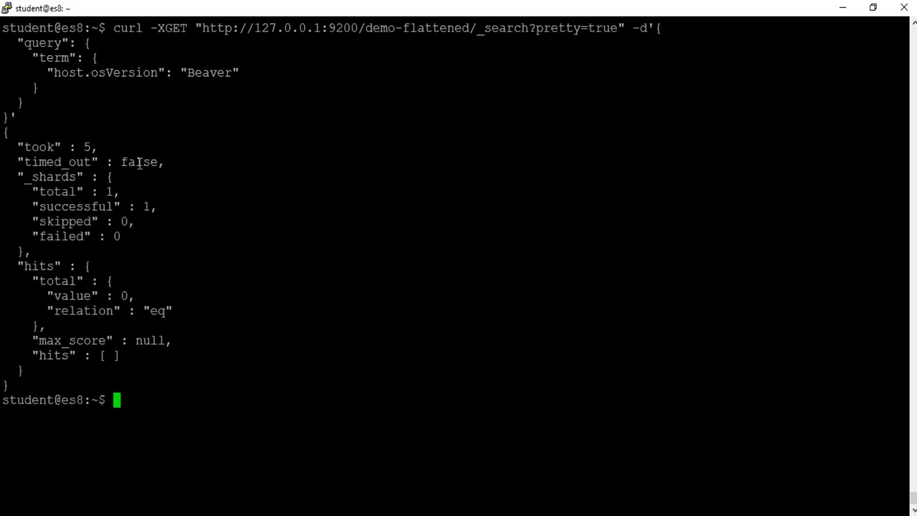
drag(45, 295, 135, 295)
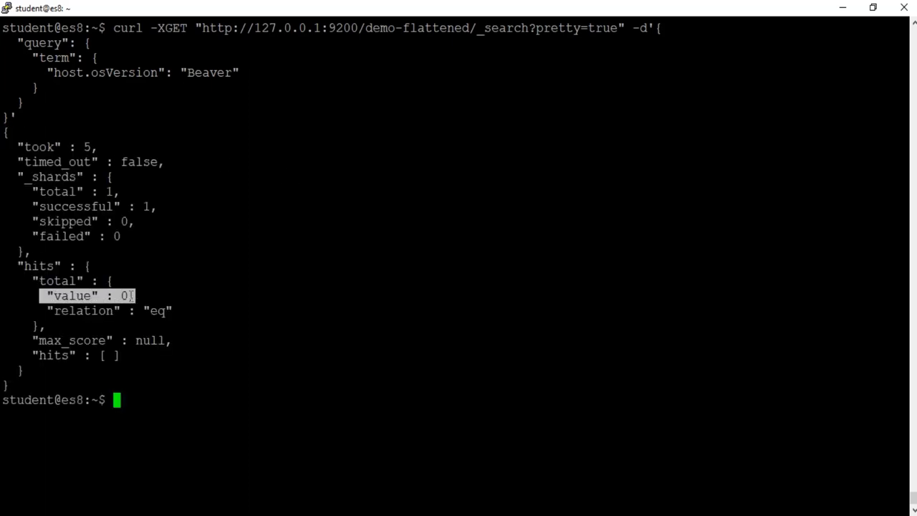
click(88, 363)
drag(34, 359, 122, 355)
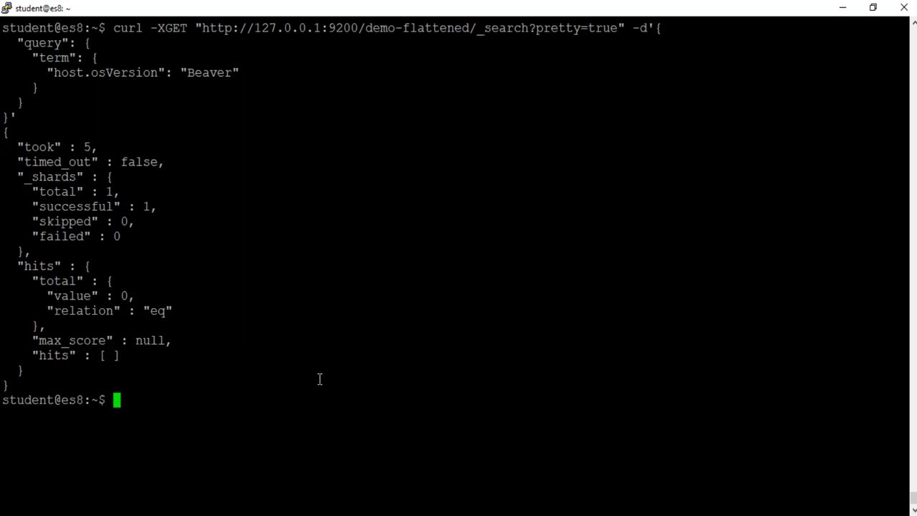